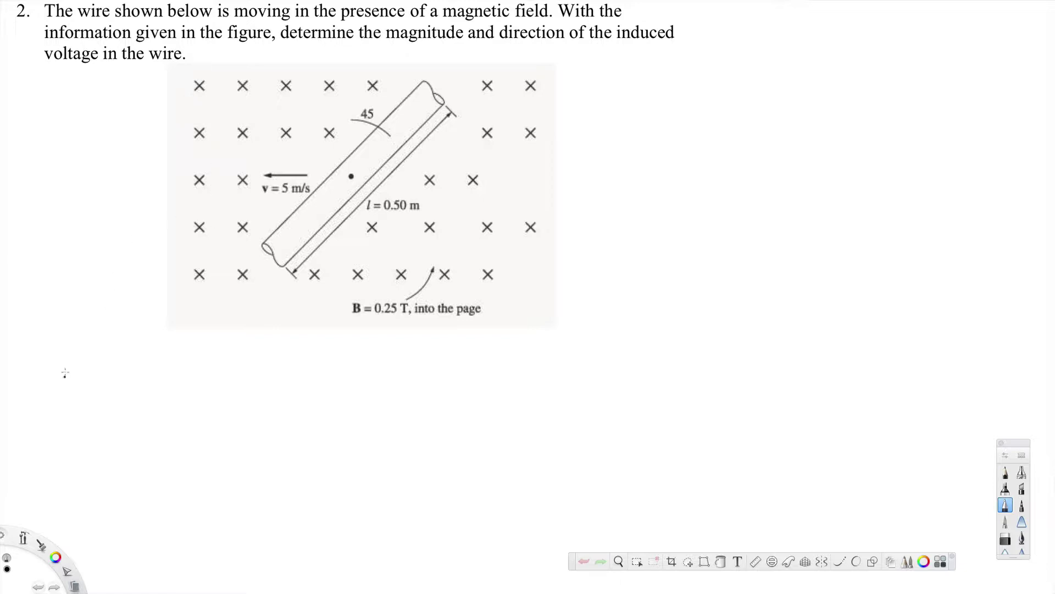
# - Handwrite "The induced voltage on this wire" below the moving-wire figure
pyautogui.moveTo(63, 360)
pyautogui.mouseDown()
pyautogui.moveTo(72, 379)
pyautogui.moveTo(213, 364)
pyautogui.moveTo(239, 378)
pyautogui.mouseUp()
pyautogui.moveTo(235, 368)
pyautogui.mouseDown()
pyautogui.moveTo(269, 382)
pyautogui.moveTo(317, 365)
pyautogui.moveTo(371, 374)
pyautogui.moveTo(442, 361)
pyautogui.mouseUp()
pyautogui.moveTo(439, 365); pyautogui.dragTo(447, 369)
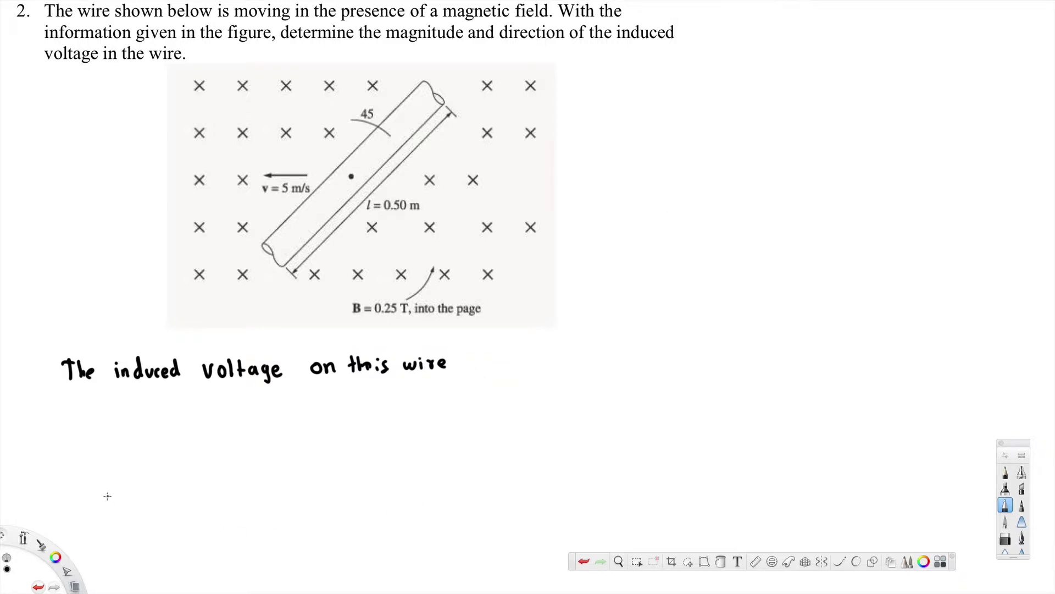
# - Handwrite e_ind = (v×B)·l = vBl cos 45° near the bottom left of the page
pyautogui.moveTo(107, 495)
pyautogui.mouseDown()
pyautogui.moveTo(131, 507)
pyautogui.moveTo(158, 495)
pyautogui.mouseUp()
pyautogui.moveTo(148, 501)
pyautogui.mouseDown()
pyautogui.moveTo(175, 490)
pyautogui.moveTo(187, 502)
pyautogui.mouseUp()
pyautogui.moveTo(187, 492)
pyautogui.mouseDown()
pyautogui.moveTo(177, 502)
pyautogui.moveTo(198, 505)
pyautogui.moveTo(167, 507)
pyautogui.moveTo(290, 499)
pyautogui.moveTo(299, 485)
pyautogui.moveTo(307, 497)
pyautogui.mouseUp()
pyautogui.click(221, 498)
pyautogui.moveTo(321, 480)
pyautogui.mouseDown()
pyautogui.moveTo(325, 497)
pyautogui.moveTo(356, 497)
pyautogui.mouseUp()
pyautogui.moveTo(366, 486)
pyautogui.mouseDown()
pyautogui.moveTo(360, 497)
pyautogui.moveTo(383, 490)
pyautogui.moveTo(379, 499)
pyautogui.moveTo(407, 476)
pyautogui.mouseUp()
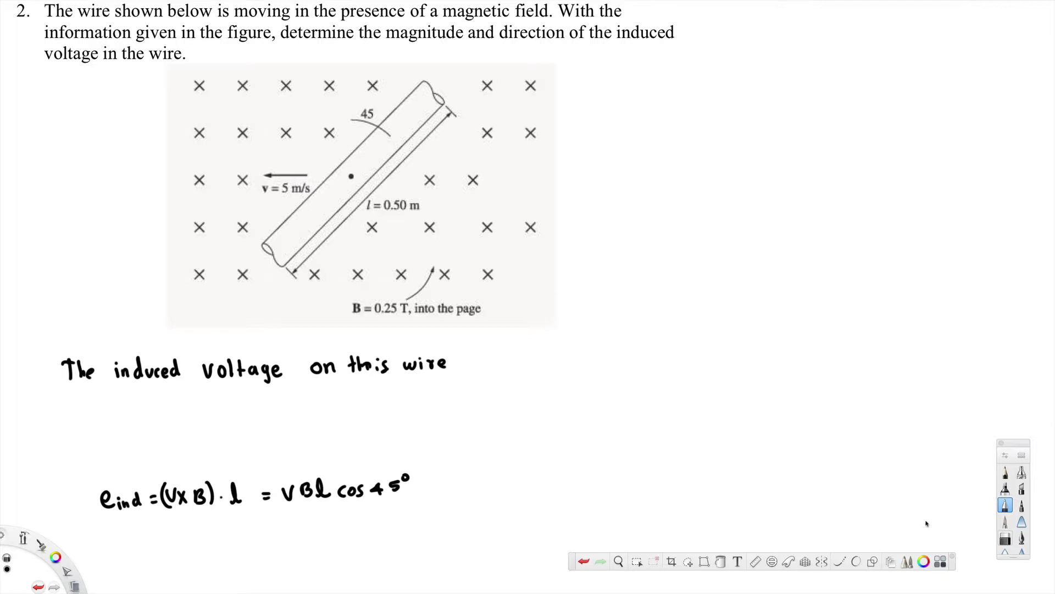
# - Erase "Th" and delete the rest of the induced-voltage sentence, leaving only the equation
pyautogui.click(1005, 538)
pyautogui.moveTo(65, 360)
pyautogui.mouseDown()
pyautogui.moveTo(69, 375)
pyautogui.moveTo(491, 401)
pyautogui.moveTo(453, 384)
pyautogui.mouseUp()
pyautogui.click(637, 560)
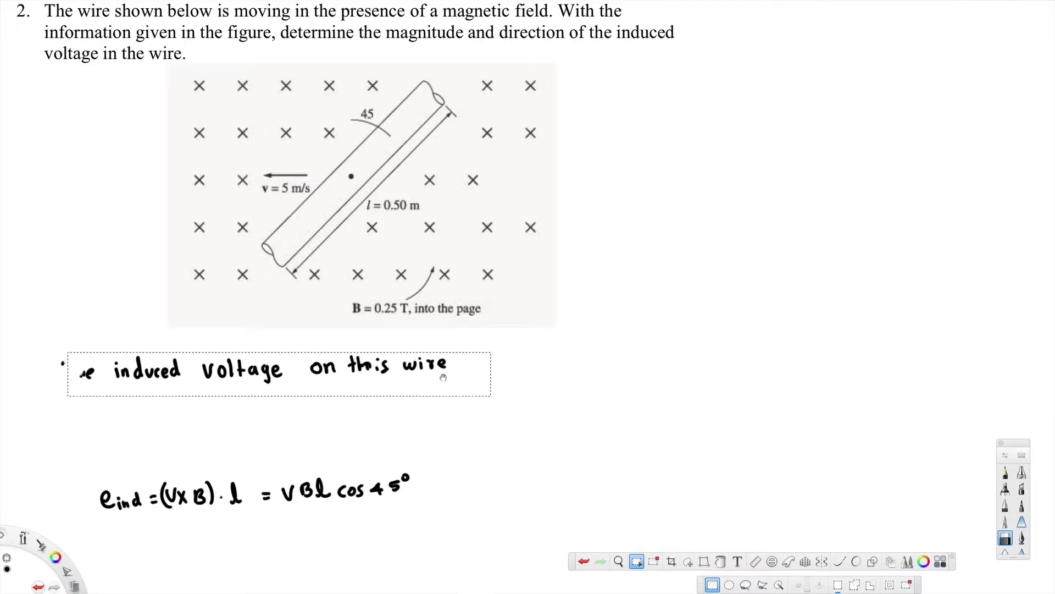
pyautogui.press('Delete')
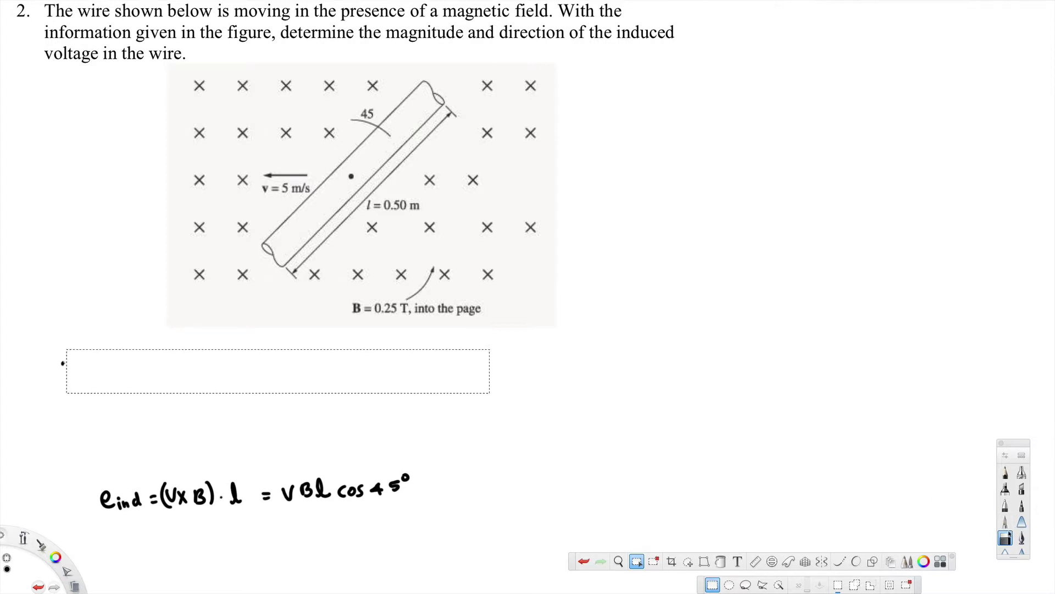
pyautogui.click(639, 561)
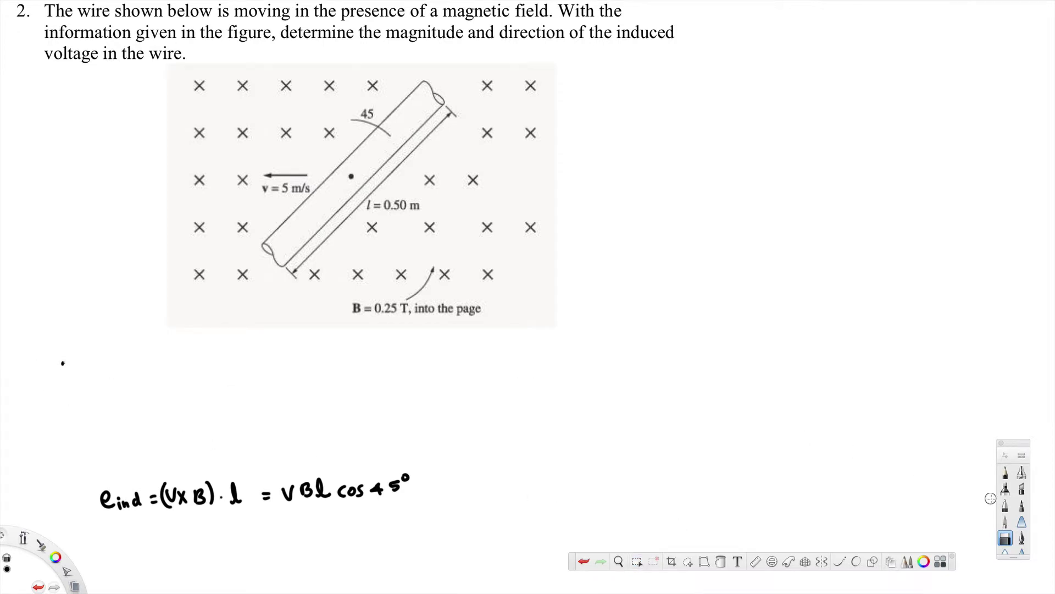
# - Underline "the magnitude and direction", v = 5 m/s and B = 0.25 T, and note "+ downward" at left
pyautogui.click(1005, 506)
pyautogui.moveTo(359, 45); pyautogui.dragTo(573, 51)
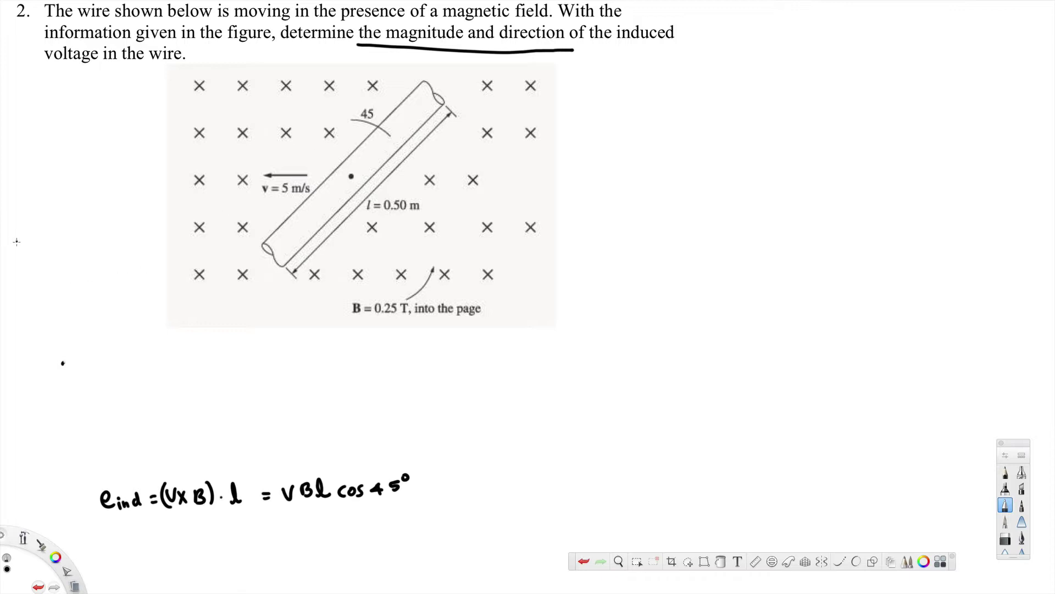
pyautogui.moveTo(41, 265)
pyautogui.mouseDown()
pyautogui.moveTo(41, 288)
pyautogui.moveTo(156, 273)
pyautogui.mouseUp()
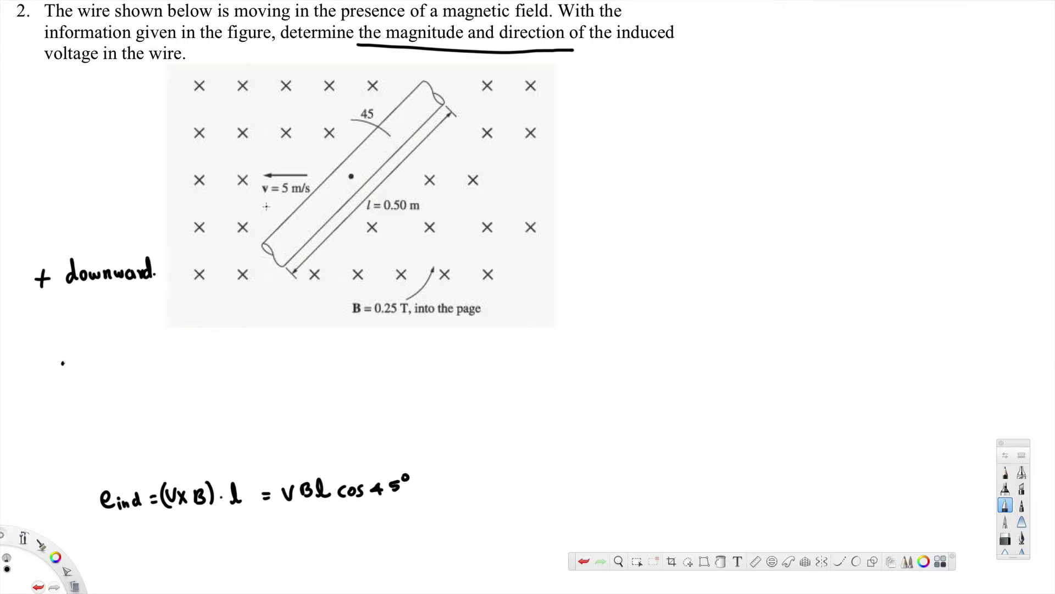
pyautogui.moveTo(265, 198); pyautogui.dragTo(286, 200)
pyautogui.moveTo(352, 327); pyautogui.dragTo(384, 327)
pyautogui.click(226, 417)
# - Write the substitution line = (5 m/s)(0.25 T)(0.5 m) cos 45° under the equation
pyautogui.moveTo(269, 525); pyautogui.dragTo(280, 525)
pyautogui.moveTo(270, 530)
pyautogui.mouseDown()
pyautogui.moveTo(290, 529)
pyautogui.moveTo(289, 540)
pyautogui.mouseUp()
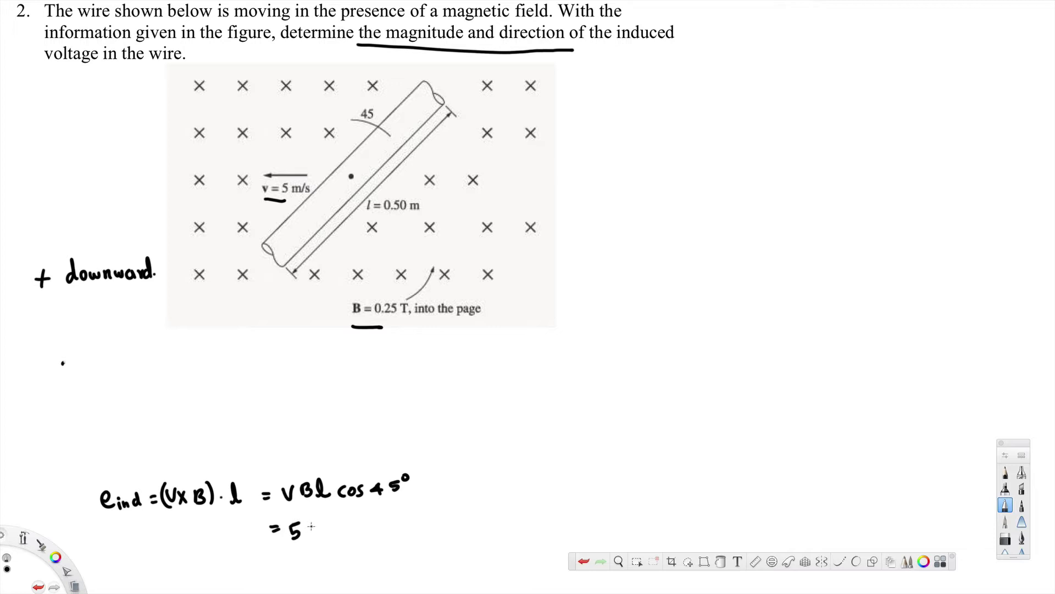
pyautogui.moveTo(313, 534)
pyautogui.mouseDown()
pyautogui.moveTo(336, 536)
pyautogui.moveTo(288, 550)
pyautogui.mouseUp()
pyautogui.click(355, 530)
pyautogui.moveTo(353, 512); pyautogui.dragTo(354, 536)
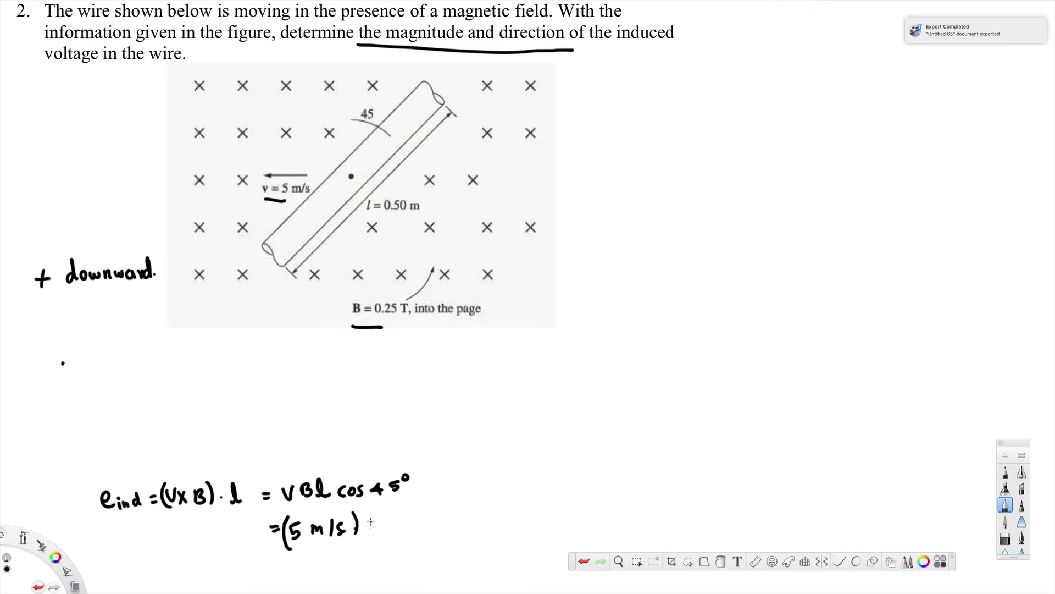
pyautogui.moveTo(376, 515)
pyautogui.mouseDown()
pyautogui.moveTo(372, 538)
pyautogui.moveTo(386, 523)
pyautogui.moveTo(413, 531)
pyautogui.mouseUp()
pyautogui.click(393, 529)
pyautogui.moveTo(435, 520)
pyautogui.mouseDown()
pyautogui.moveTo(435, 532)
pyautogui.moveTo(441, 518)
pyautogui.mouseUp()
pyautogui.moveTo(446, 513); pyautogui.dragTo(446, 536)
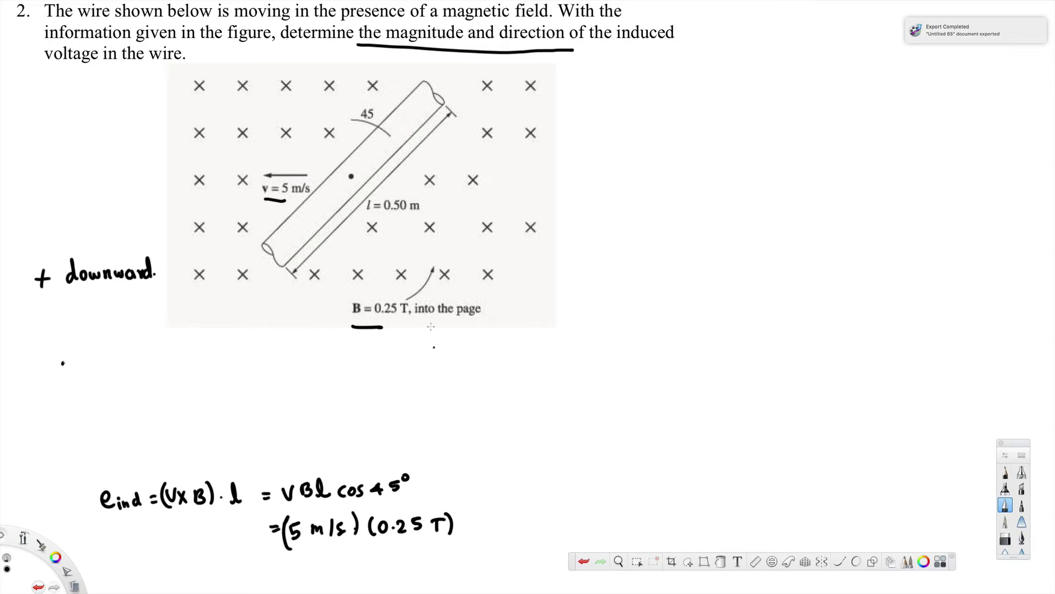
pyautogui.moveTo(470, 512)
pyautogui.mouseDown()
pyautogui.moveTo(467, 535)
pyautogui.moveTo(477, 521)
pyautogui.moveTo(525, 536)
pyautogui.moveTo(564, 522)
pyautogui.mouseUp()
pyautogui.click(487, 530)
pyautogui.moveTo(576, 519)
pyautogui.mouseDown()
pyautogui.moveTo(571, 529)
pyautogui.moveTo(602, 525)
pyautogui.mouseUp()
pyautogui.moveTo(617, 507); pyautogui.dragTo(616, 509)
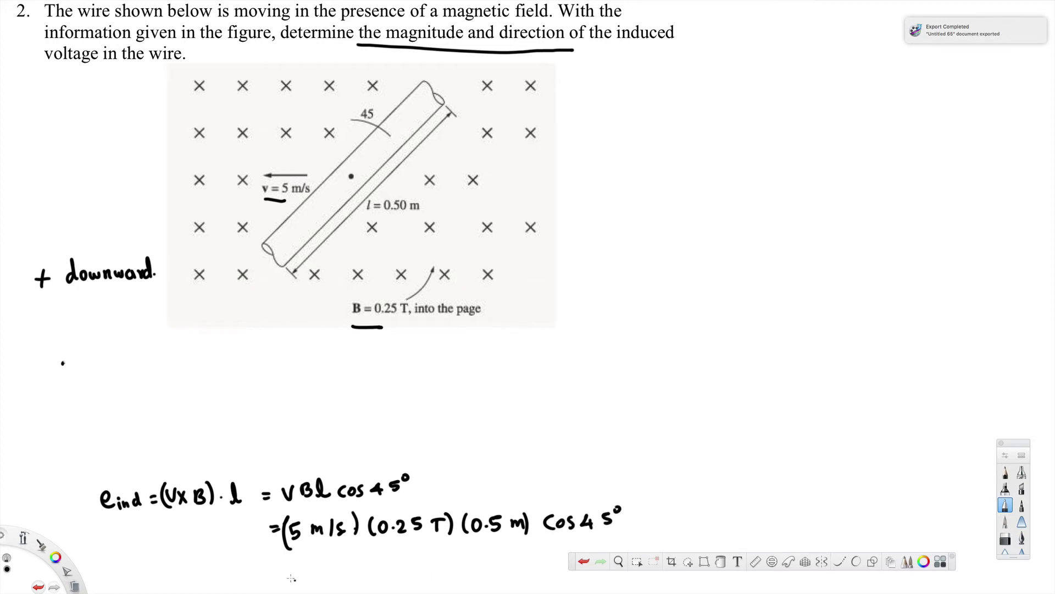
# - Write the result line = 0.442V, positive down
pyautogui.moveTo(272, 563); pyautogui.dragTo(285, 563)
pyautogui.moveTo(273, 570); pyautogui.dragTo(299, 559)
pyautogui.moveTo(309, 568); pyautogui.dragTo(350, 569)
pyautogui.moveTo(347, 558)
pyautogui.mouseDown()
pyautogui.moveTo(346, 576)
pyautogui.moveTo(372, 573)
pyautogui.moveTo(379, 555)
pyautogui.moveTo(400, 576)
pyautogui.moveTo(418, 568)
pyautogui.mouseUp()
pyautogui.moveTo(431, 561); pyautogui.dragTo(460, 571)
pyautogui.moveTo(457, 560); pyautogui.dragTo(477, 571)
pyautogui.moveTo(478, 566); pyautogui.dragTo(503, 570)
pyautogui.moveTo(508, 549)
pyautogui.mouseDown()
pyautogui.moveTo(508, 569)
pyautogui.moveTo(541, 559)
pyautogui.moveTo(546, 569)
pyautogui.mouseUp()
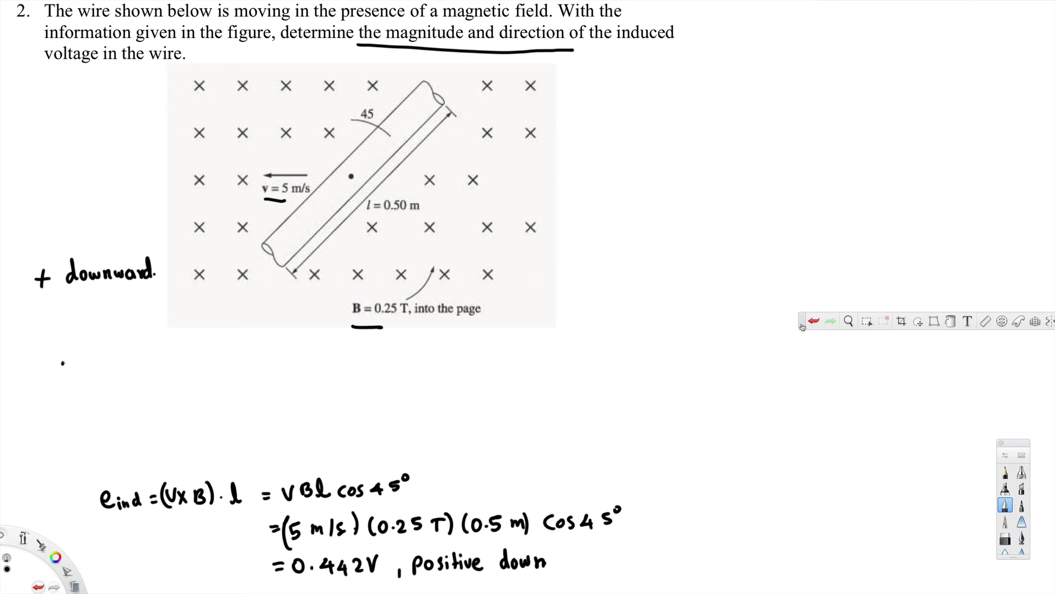
# - Move the floating toolbar to the bottom-right corner so "0.442V, positive down" is fully visible
pyautogui.moveTo(802, 326); pyautogui.dragTo(634, 577)
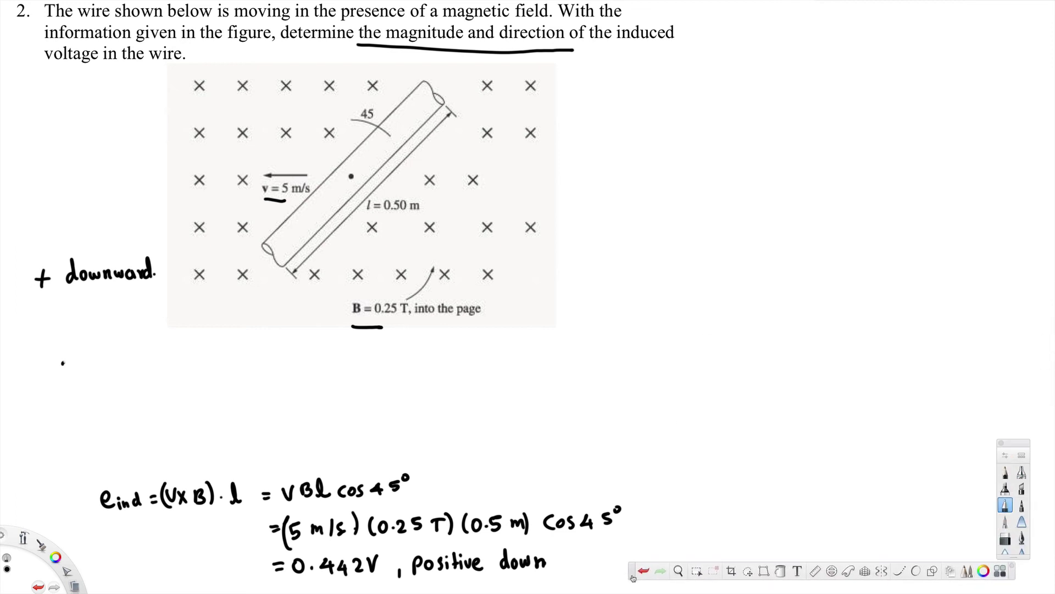